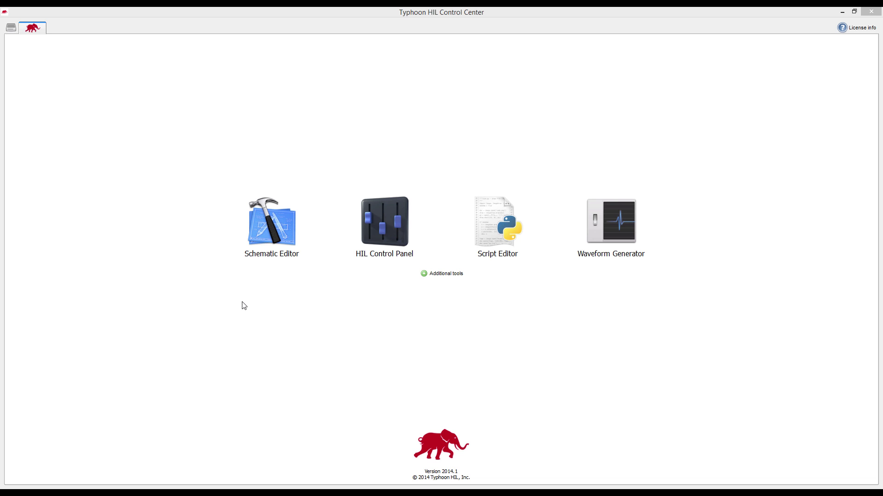
Check the connected HIL device details, then open an empty Schematic Editor
click(11, 28)
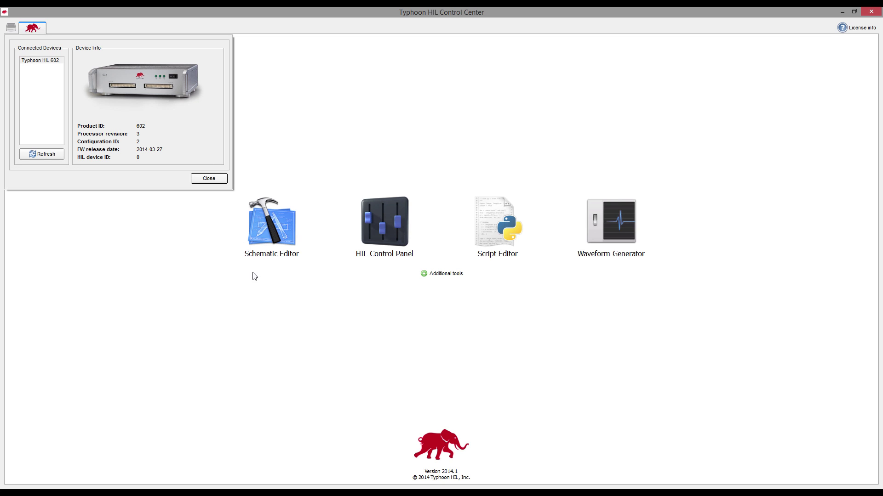
click(293, 317)
click(279, 239)
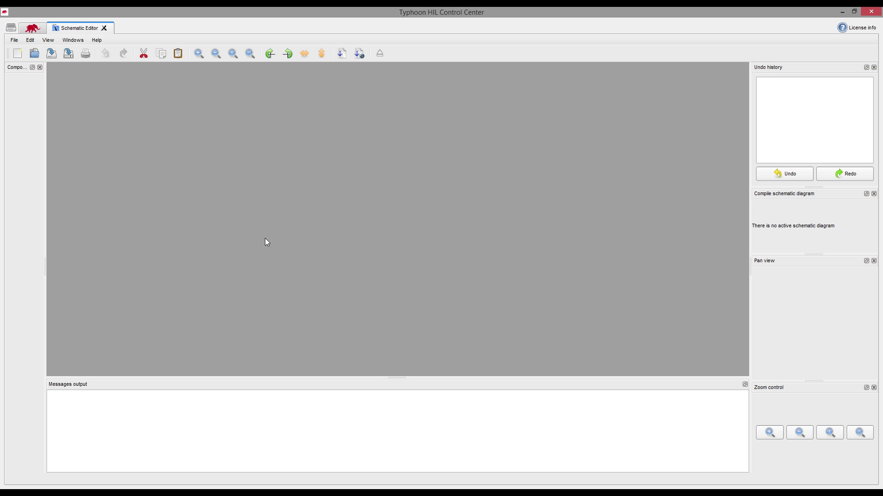
Create a blank HIL 602 configuration 2 schematic with detected hardware, exact simulation and automatic time step
click(17, 53)
click(493, 314)
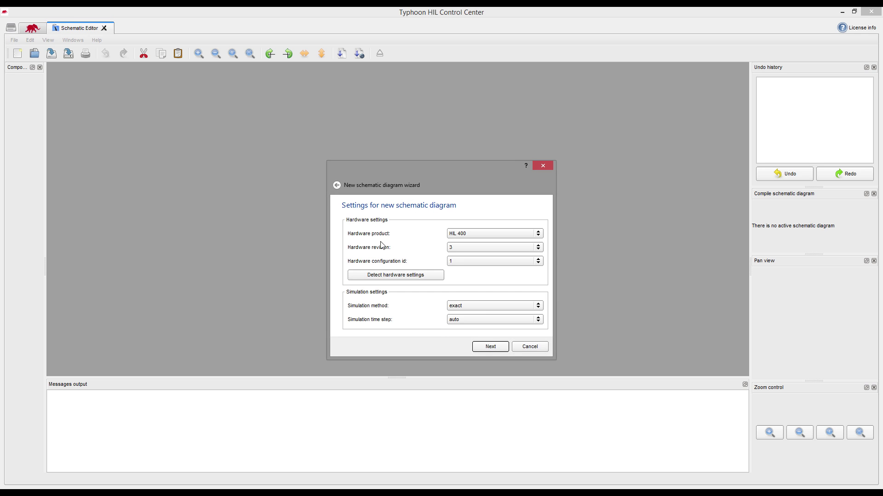
click(491, 347)
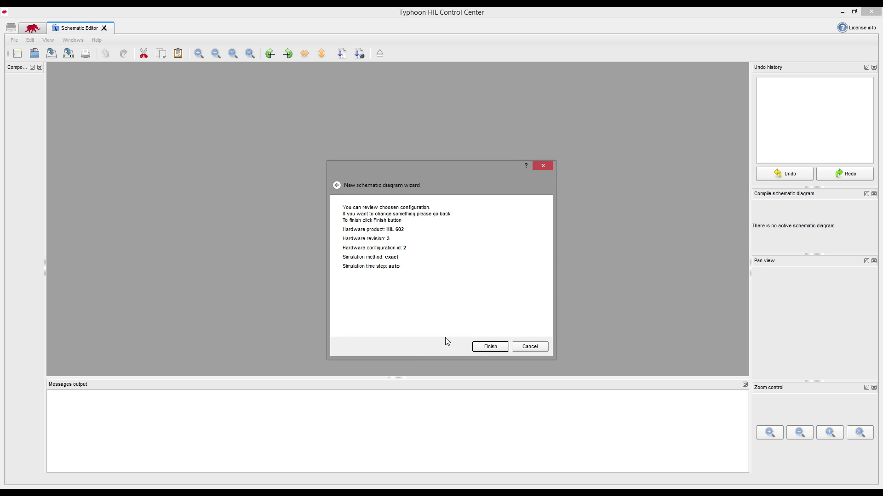
click(497, 351)
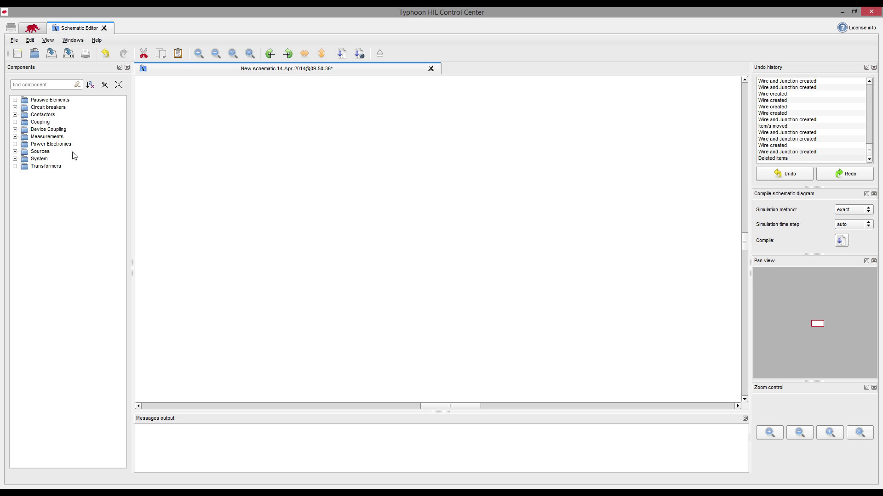
click(50, 85)
Place the Three Phase ANPC Inverter on the canvas and flip it horizontally
text(anpc)
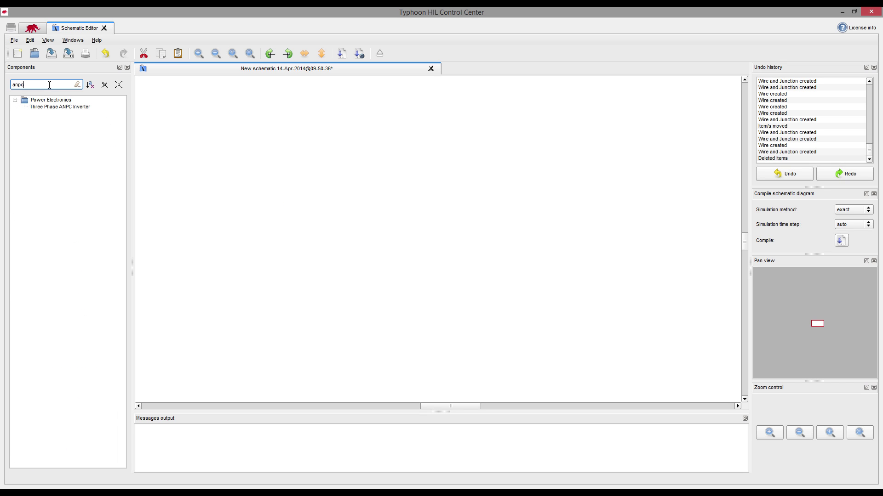
drag(57, 111, 477, 197)
click(305, 54)
Add a Two phase MOE circuit breaker with switch close input 29 and open input 30
click(55, 87)
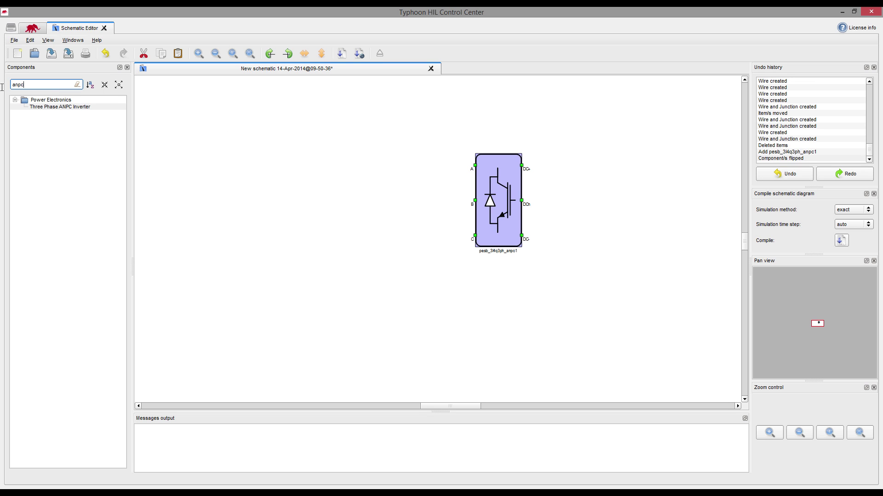
text(moe)
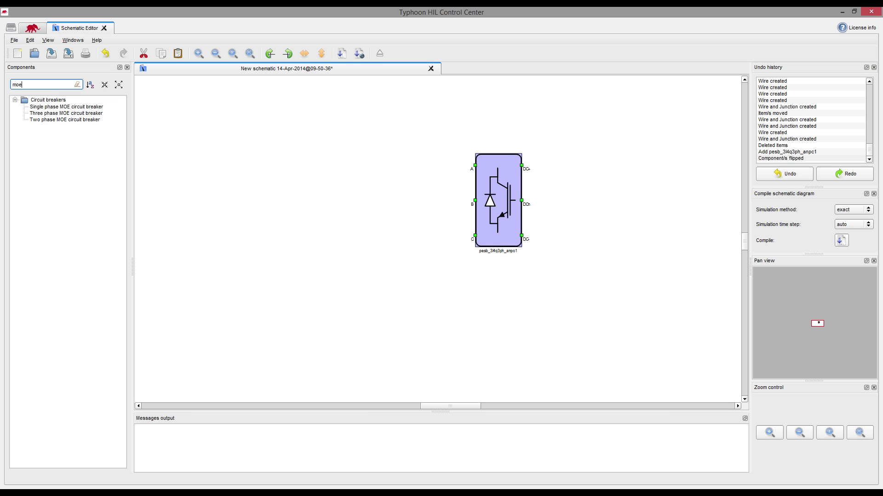
drag(51, 122, 619, 203)
double_click(619, 204)
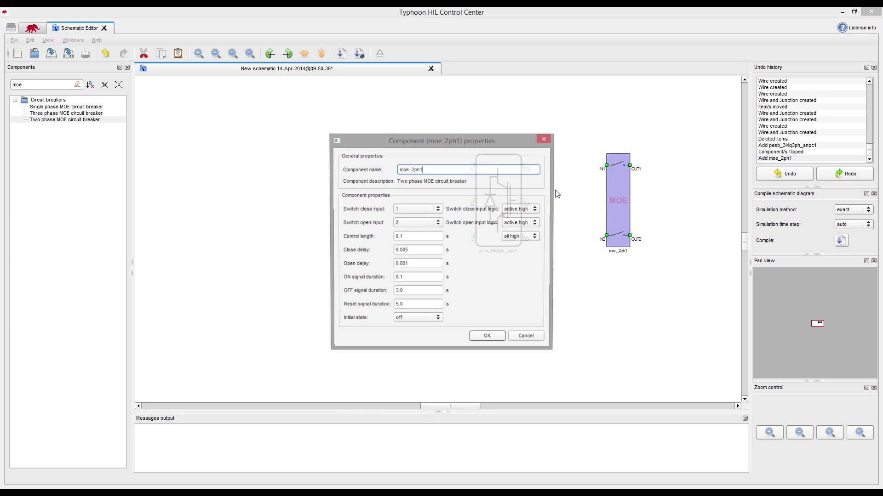
click(441, 210)
click(417, 467)
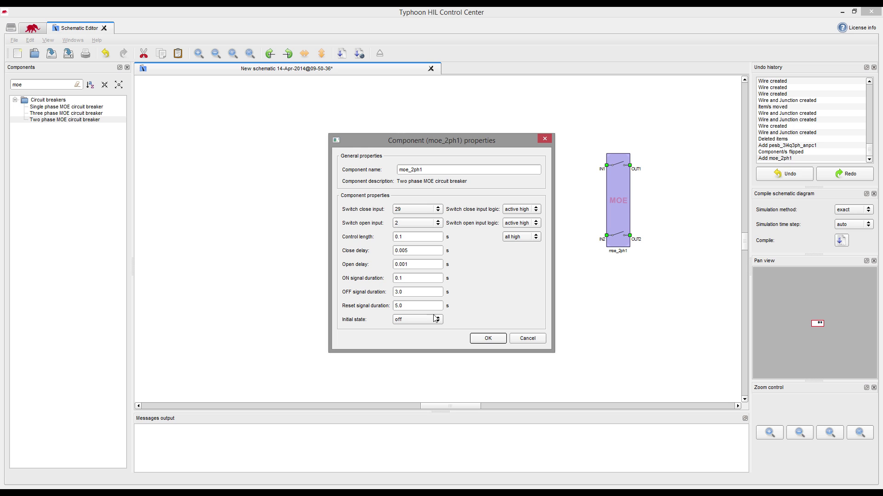
click(437, 223)
click(418, 474)
click(487, 338)
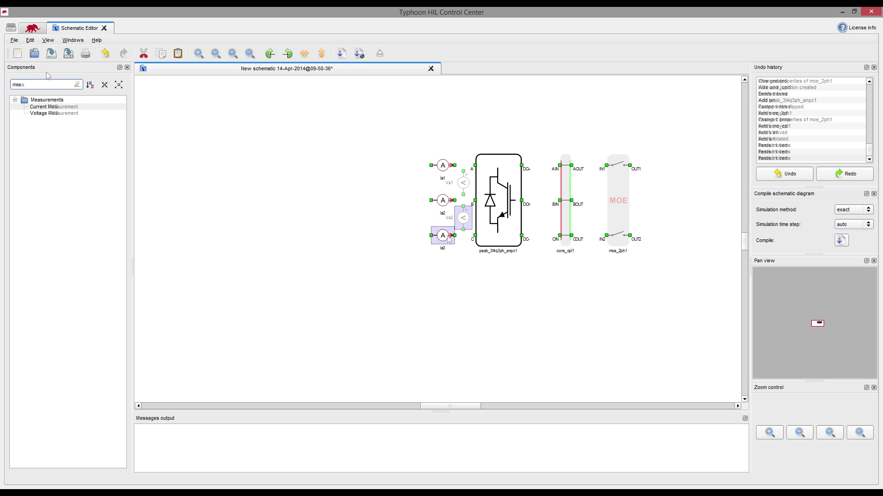
Place a Current RMS meter and a Voltage RMS meter on the canvas
drag(45, 107, 213, 164)
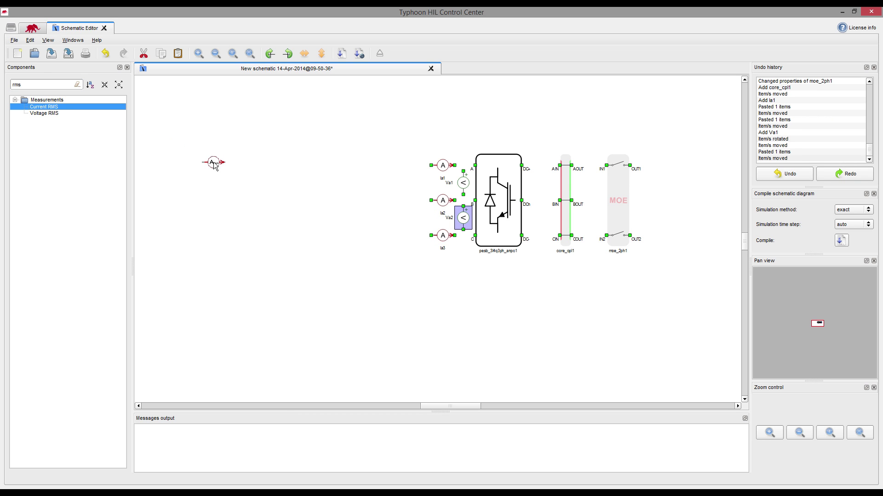
drag(52, 115, 239, 183)
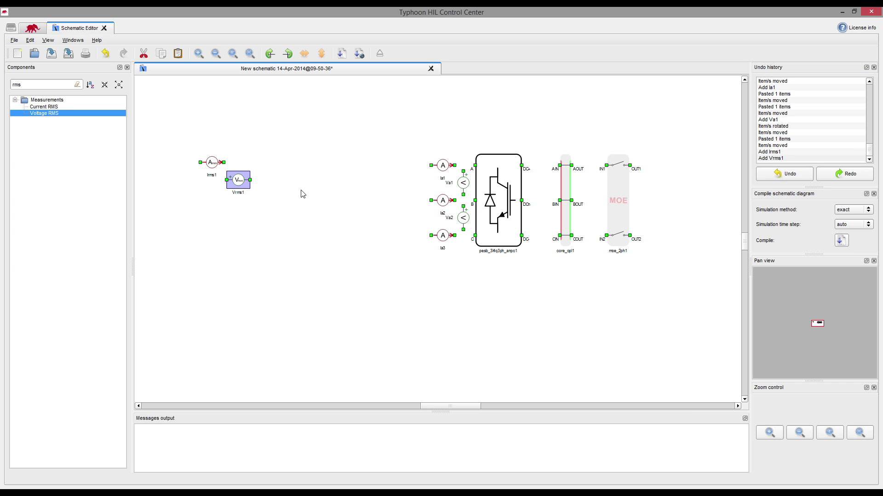
click(31, 84)
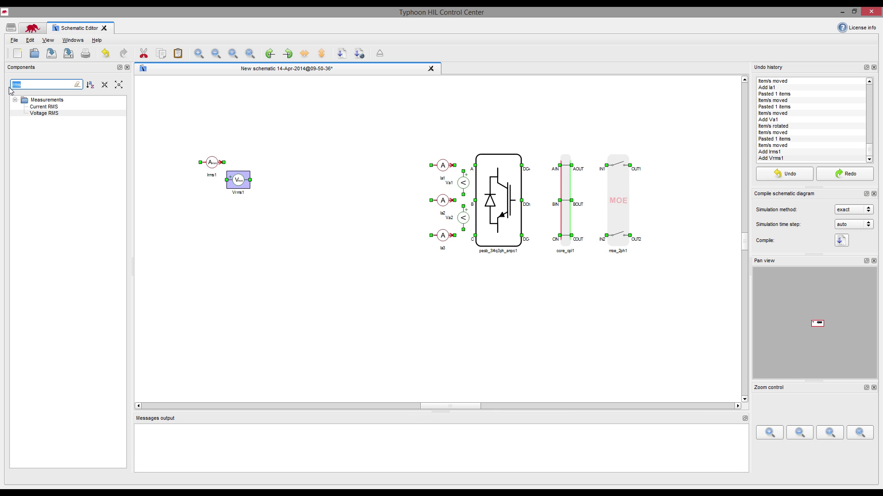
Place battery E1 vertically right of the breaker with battery type User defined
text(batt)
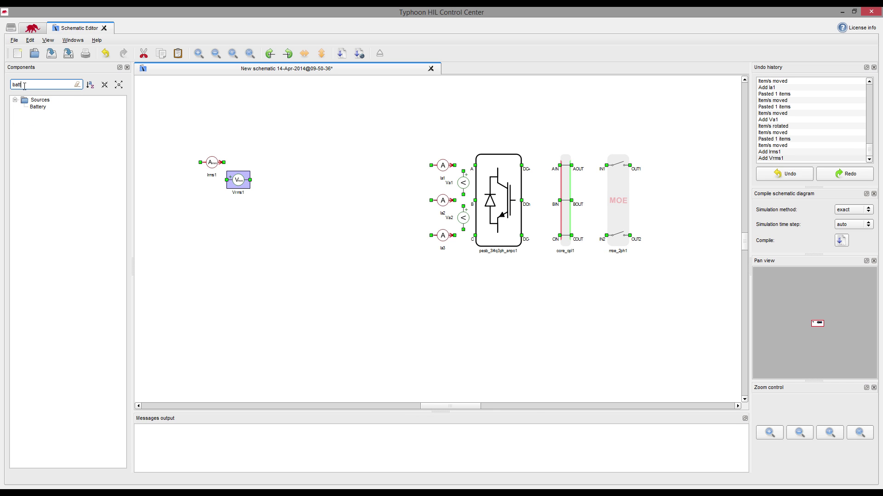
click(39, 109)
drag(666, 206, 665, 202)
key(ctrl+r)
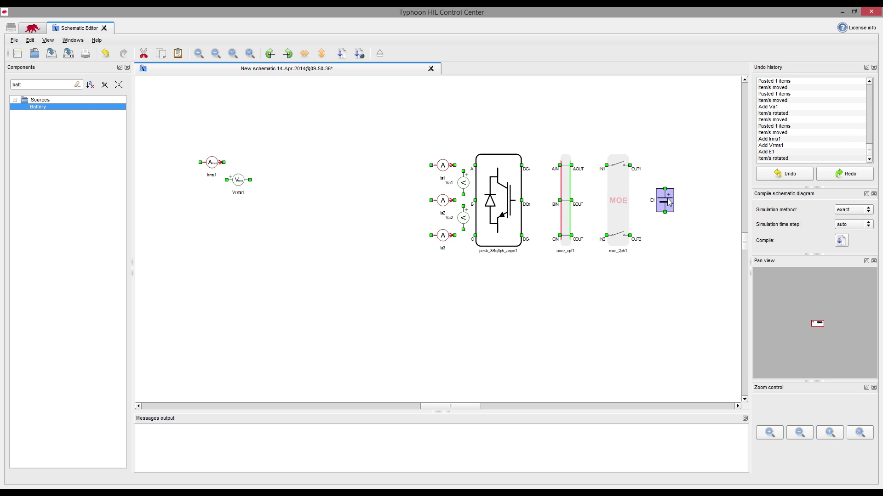
double_click(667, 202)
click(498, 192)
click(488, 227)
key(Return)
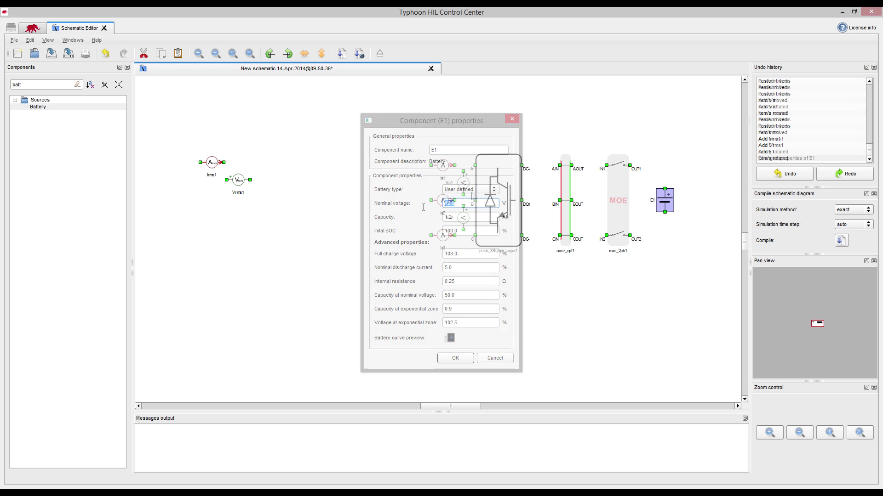
Add resistors R1–R3 with 0.01 Ω resistance and inductors L1–L3
drag(28, 84, 395, 169)
key(BackSpace)
text(res)
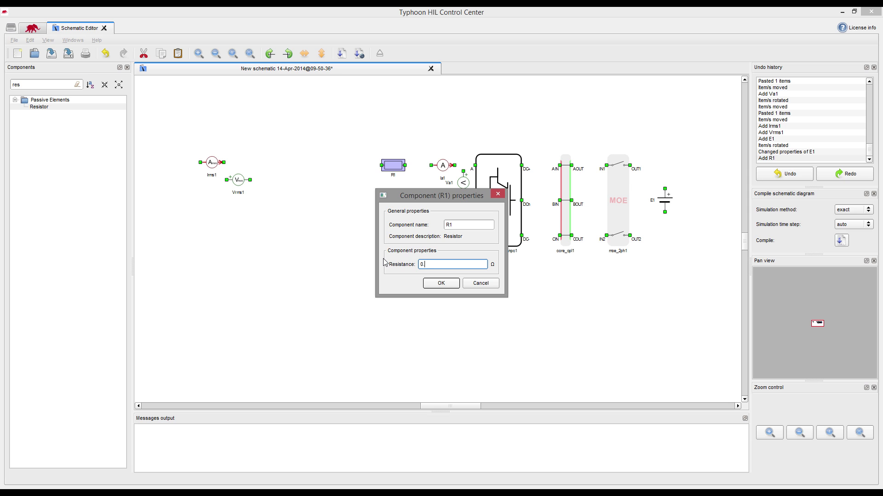
text(0.01)
key(Return)
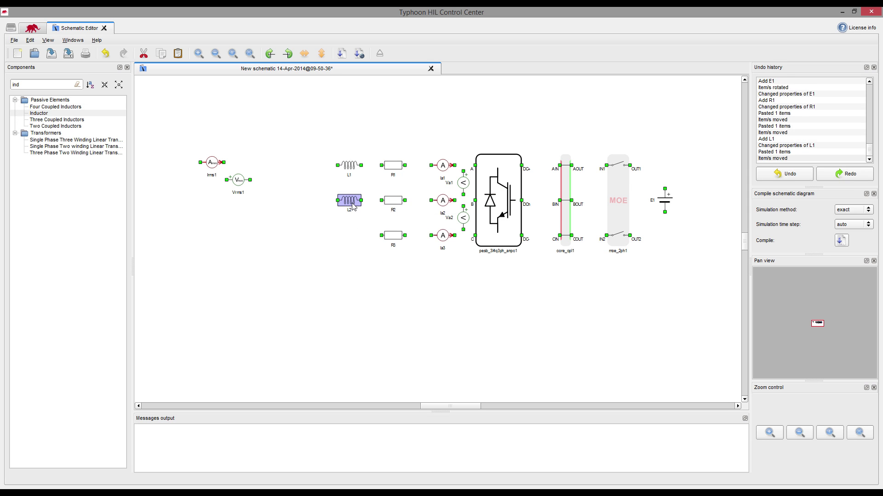
key(ctrl+v)
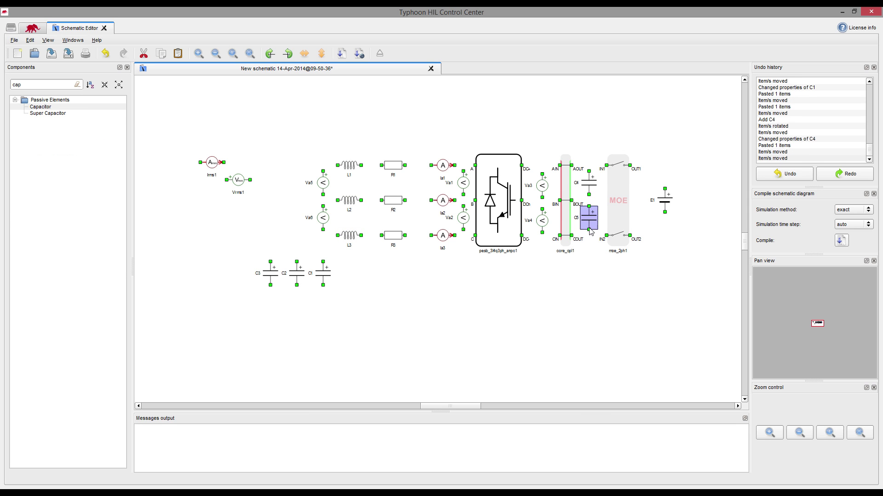
Wire inductor L1 to R1, and L2 and L1 to capacitors C2 and C3
click(591, 294)
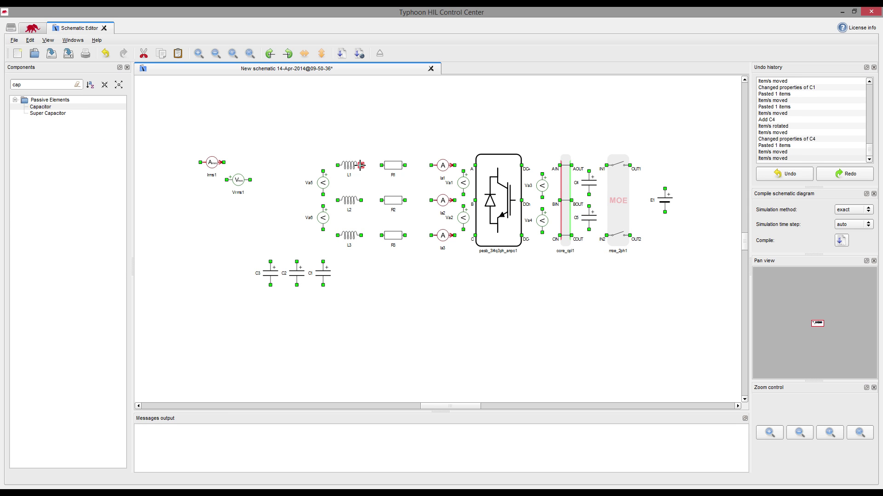
drag(362, 165, 665, 189)
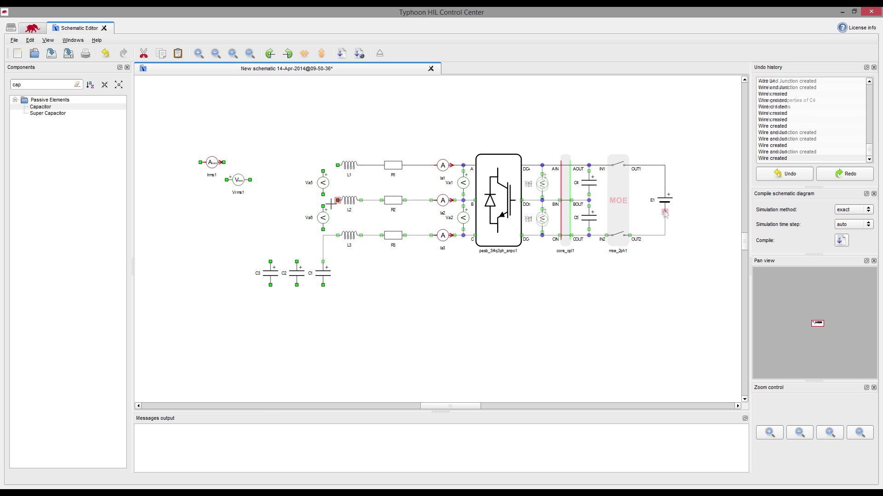
drag(337, 200, 296, 262)
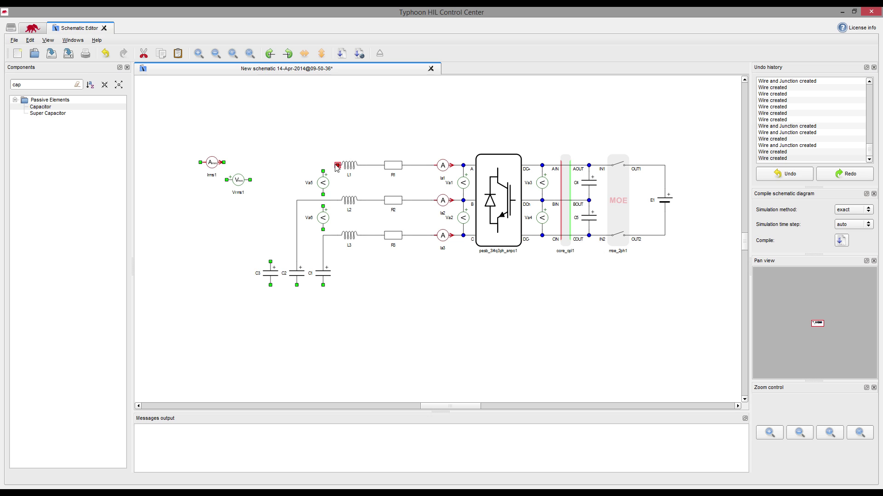
mouse_move(338, 167)
mouse_down()
mouse_move(299, 178)
mouse_move(271, 266)
mouse_move(270, 305)
mouse_move(325, 285)
mouse_move(297, 297)
mouse_move(296, 305)
mouse_up()
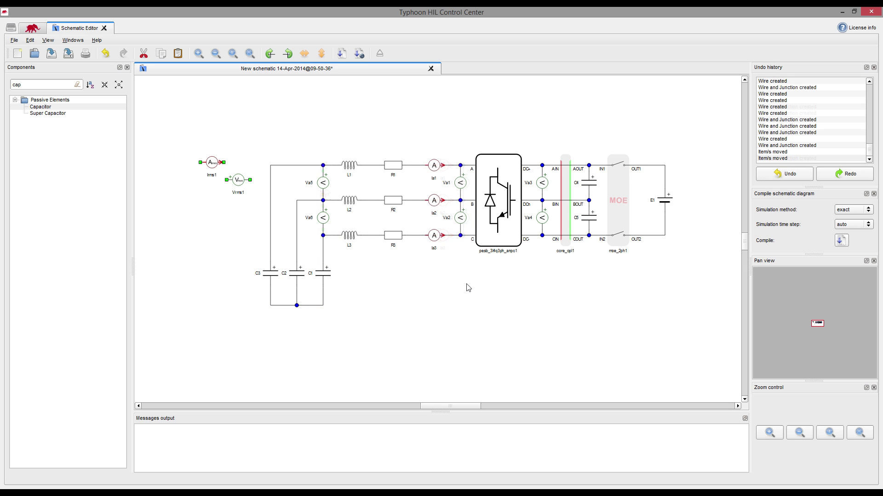
drag(42, 84, 10, 87)
Place the three-phase constant power load Sconst1 and reposition Irms1 and an upright Vrms1
text(power)
drag(65, 121, 166, 205)
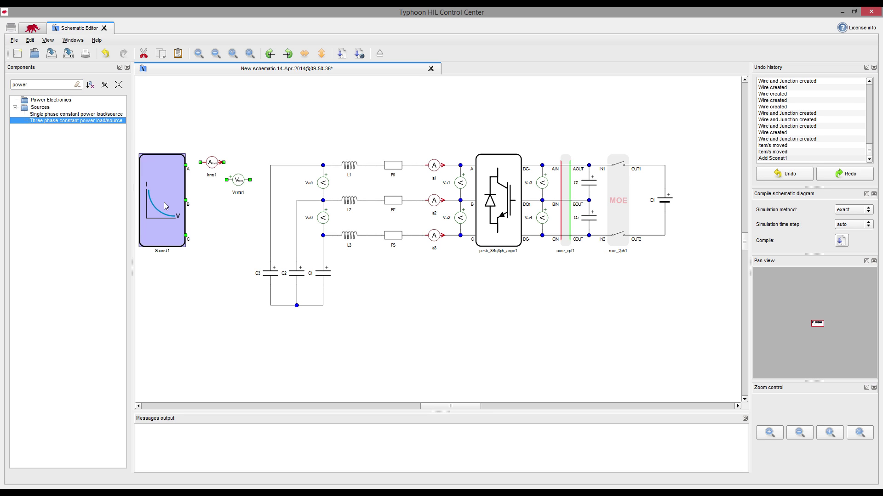
drag(213, 164, 210, 167)
click(244, 183)
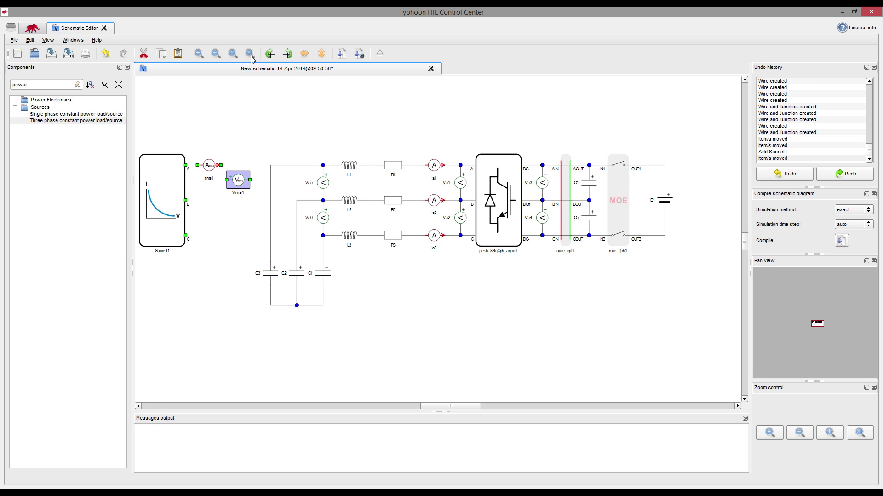
click(270, 53)
drag(234, 180, 226, 184)
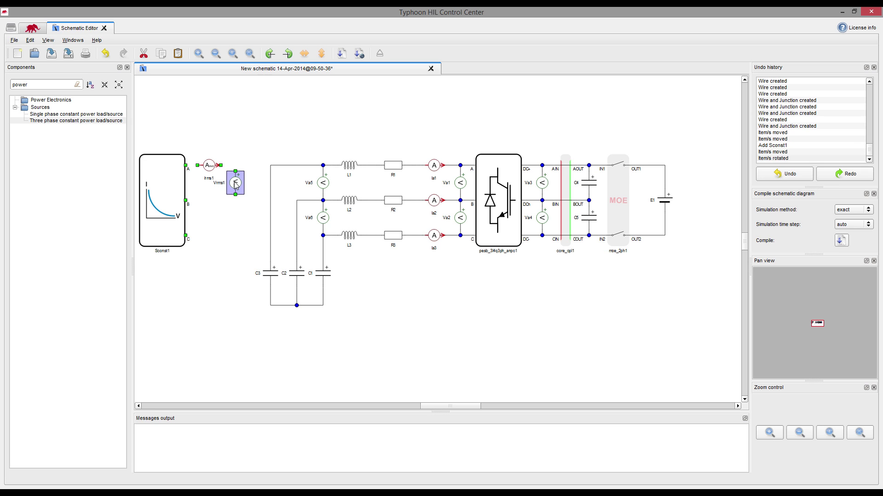
Copy ammeters Ia1–Ia3 as Ia4–Ia6 beside Sconst1 and turn vcvs1 upright
drag(420, 130, 256, 198)
key(ctrl+c)
key(ctrl+v)
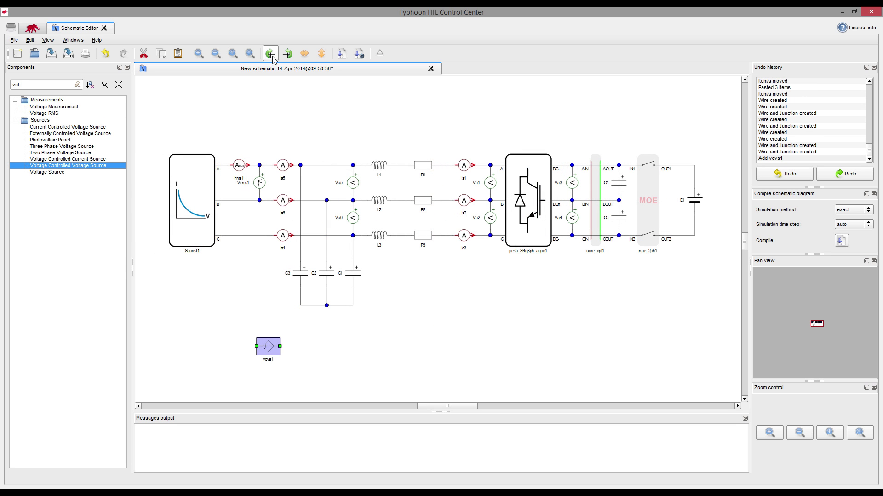
click(270, 53)
Add core markers to partition the sub-circuits and fit the whole schematic in view
drag(43, 86, 2, 88)
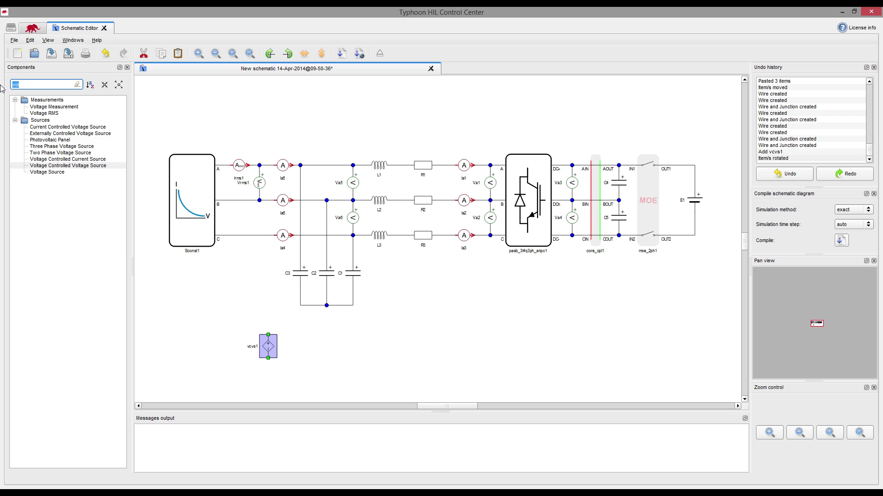
text(meas)
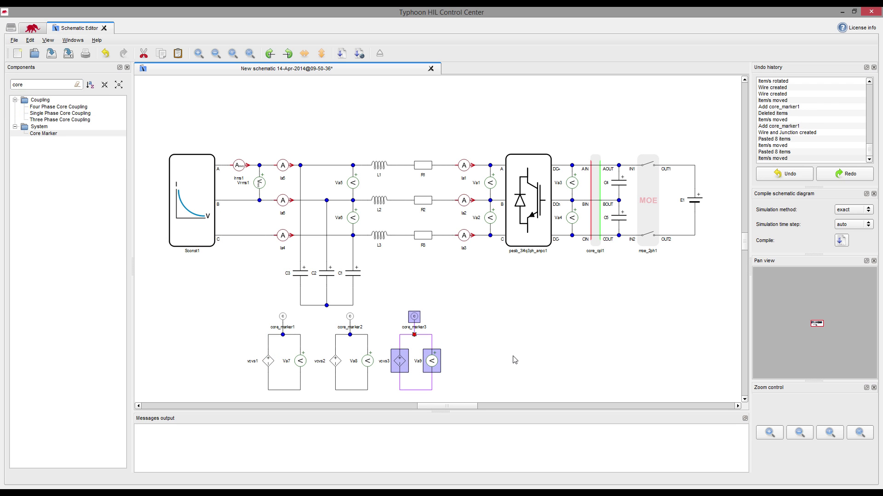
click(473, 326)
drag(50, 133, 301, 149)
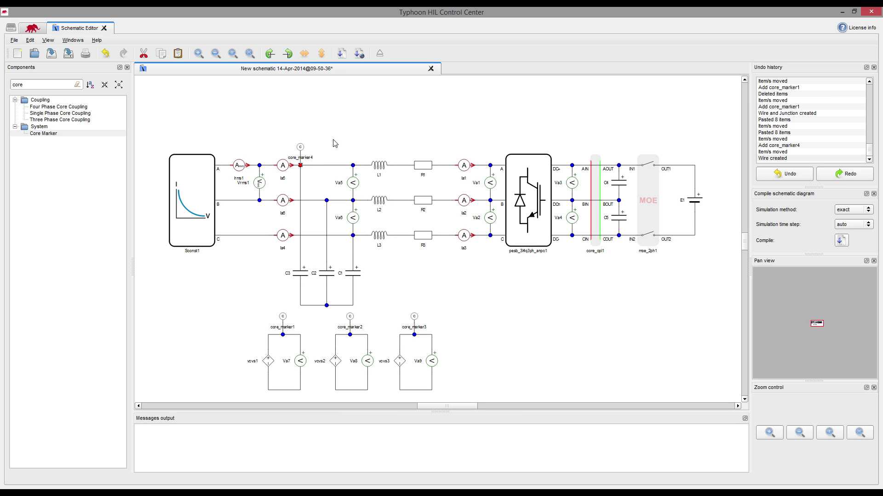
click(865, 434)
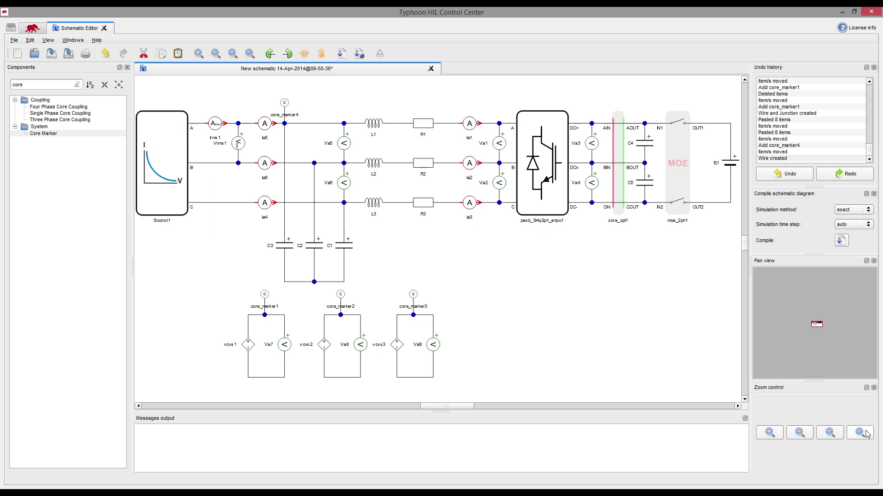
Enable voltage droop on Sconst1 using the v_droop_100Vrms lookup table
double_click(164, 171)
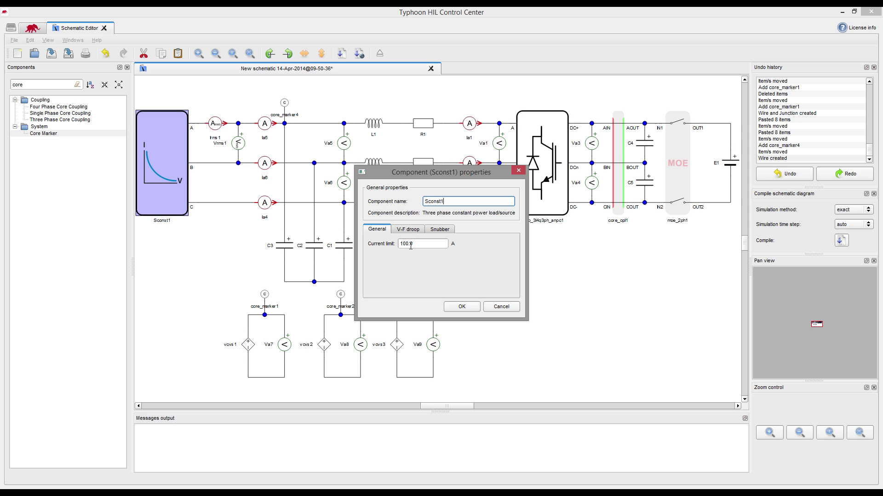
drag(439, 244, 363, 242)
click(397, 232)
click(396, 244)
click(453, 257)
double_click(473, 263)
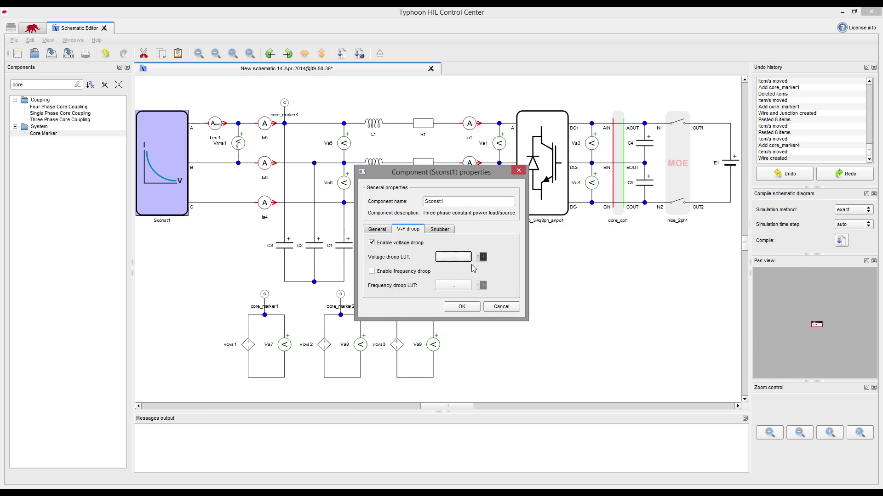
click(555, 370)
click(488, 307)
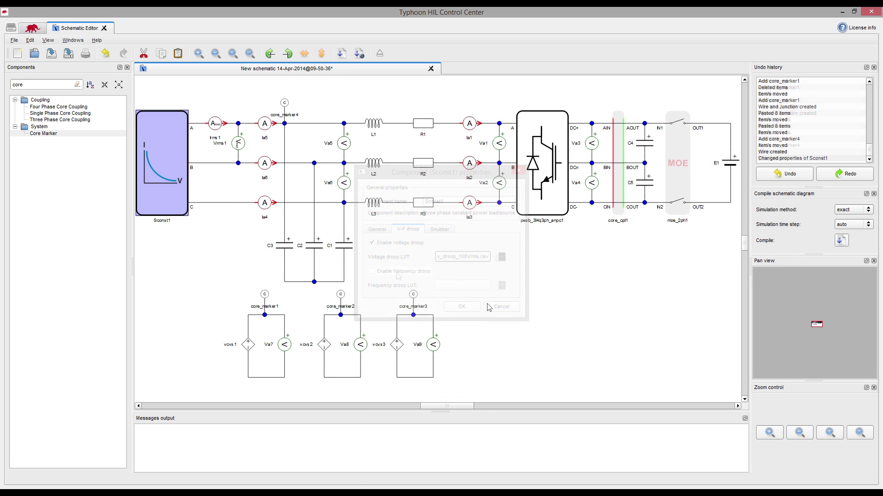
Confirm the ANPC inverter properties, save the schematic and compile it
double_click(543, 184)
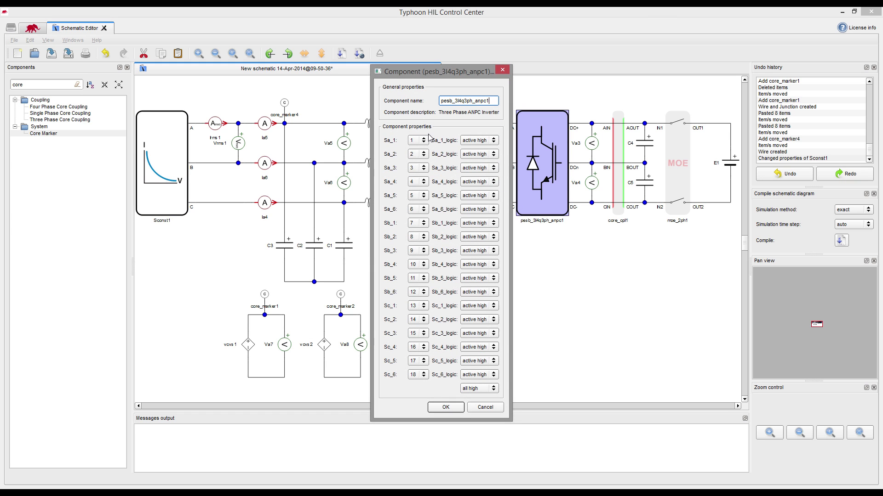
click(444, 408)
click(512, 311)
key(ctrl+s)
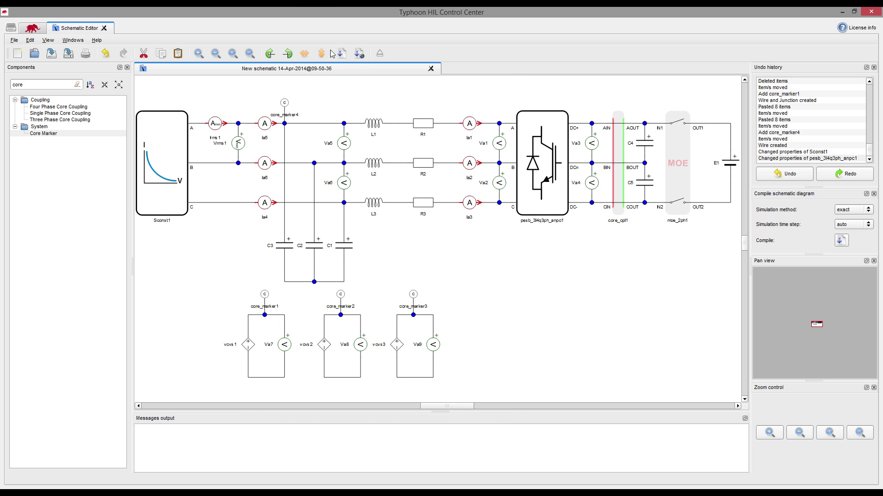
click(359, 53)
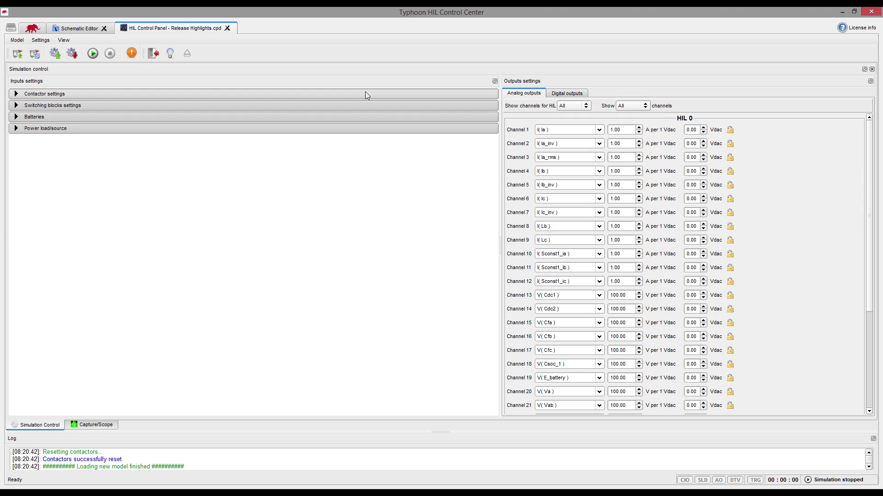
Expand the Batteries and Power load/source controls and load the init.runx settings
click(216, 118)
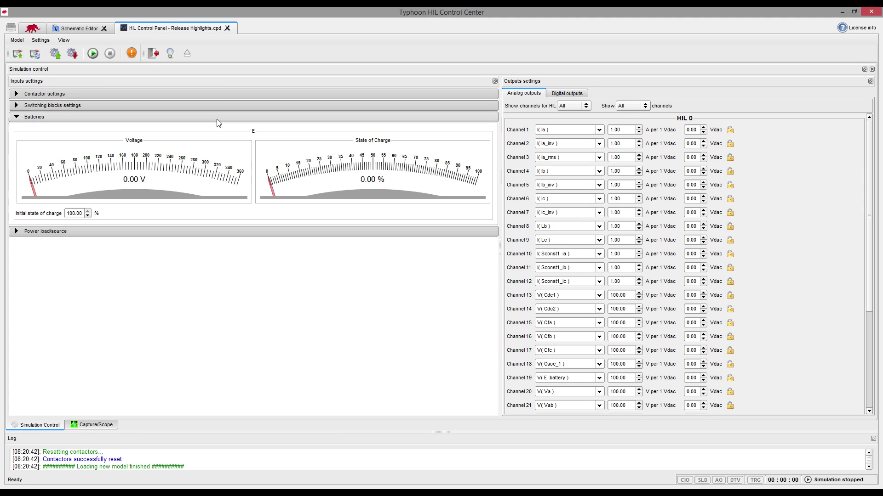
click(191, 231)
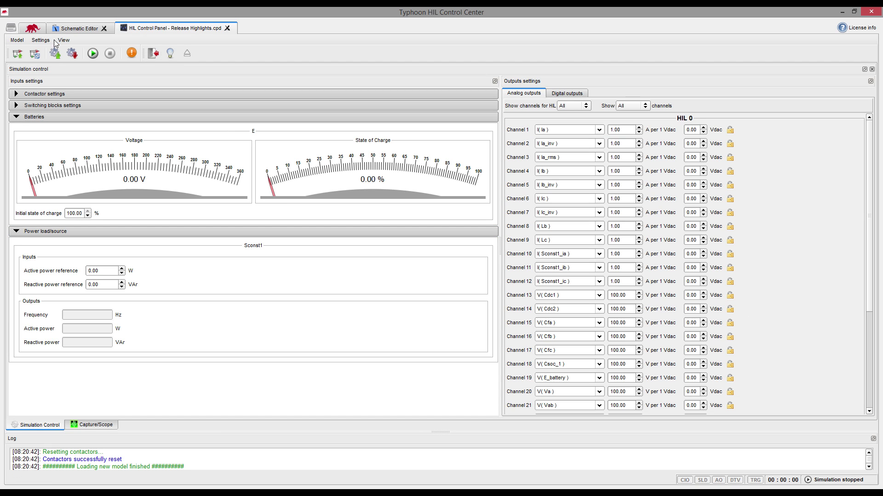
click(55, 53)
double_click(102, 82)
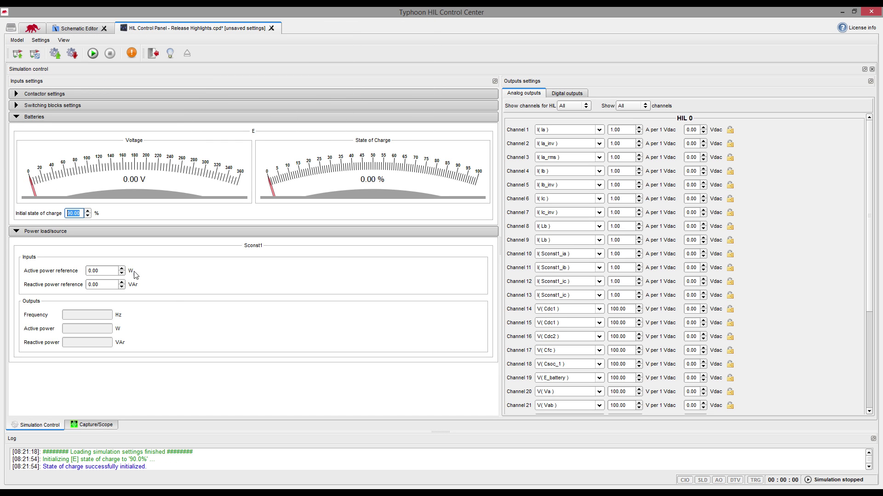
Set Sconst1's active power reference to 100 W and switch to the Capture/Scope view
key(Tab)
text(100)
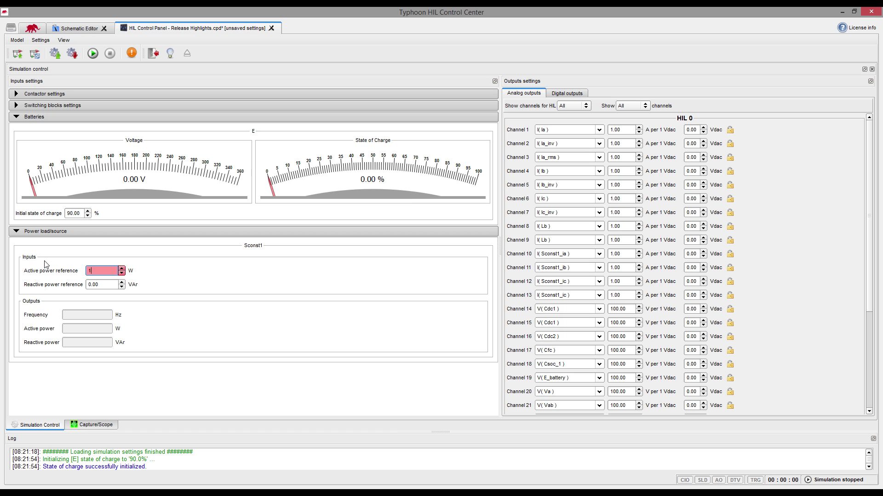
key(Return)
click(106, 427)
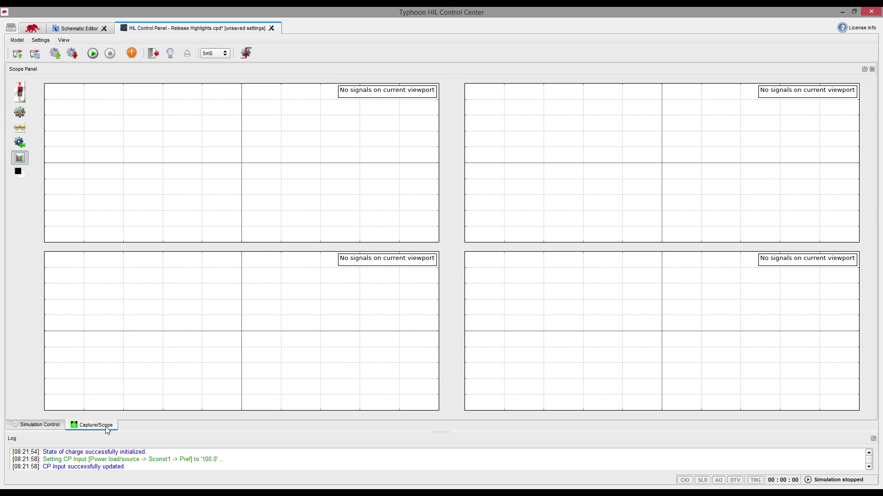
Start the simulation and float the scope panel to the lower right
click(93, 54)
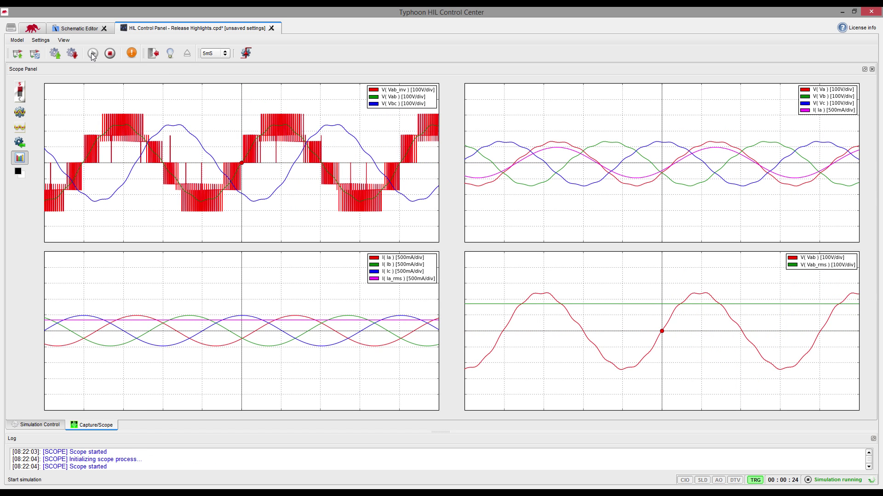
double_click(24, 68)
drag(24, 68, 261, 206)
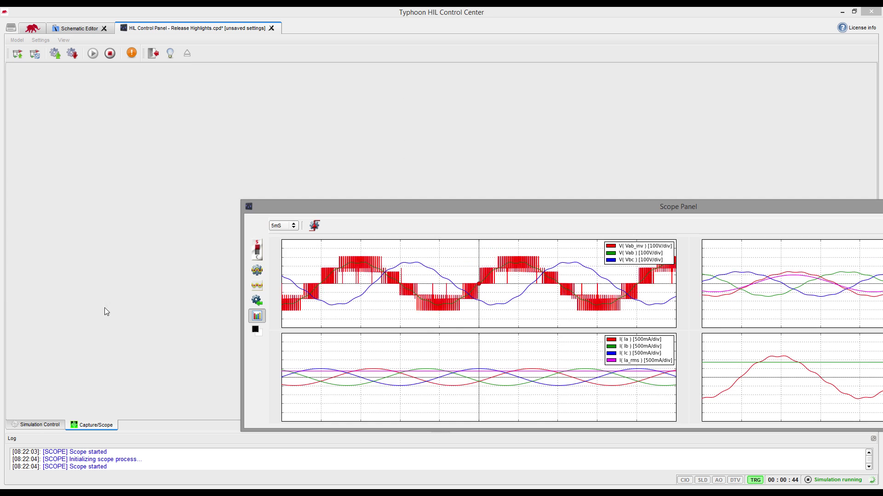
Change Sconst1's active power reference to -50 W in Simulation Control
click(40, 425)
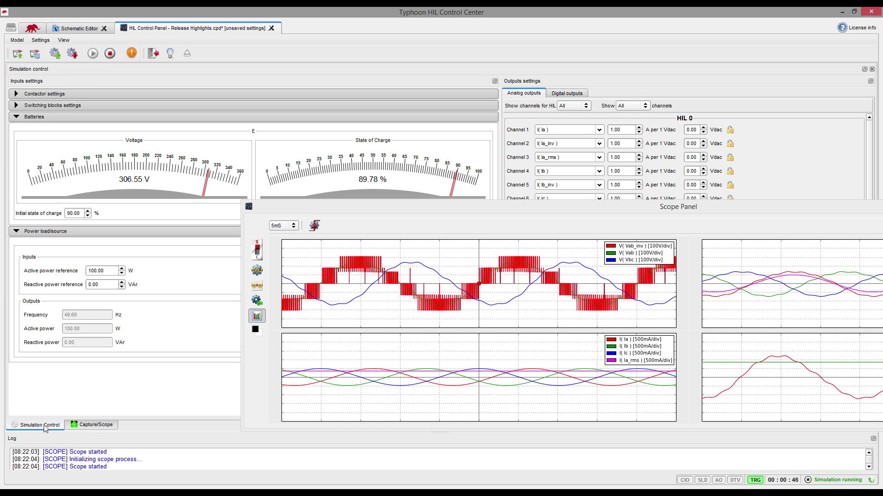
drag(116, 271, 62, 267)
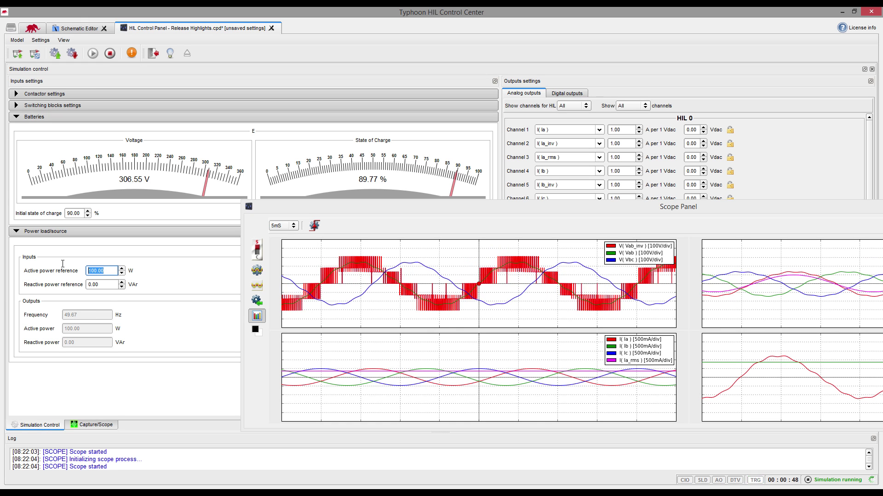
text(-50)
key(Return)
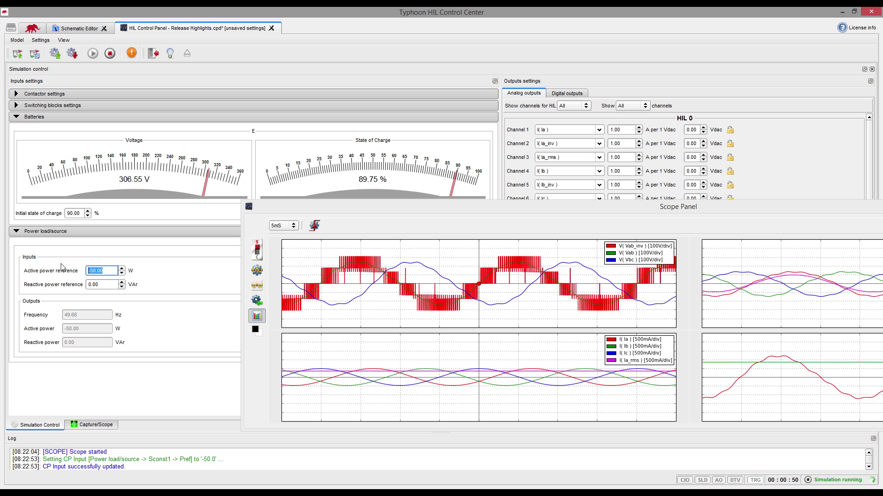